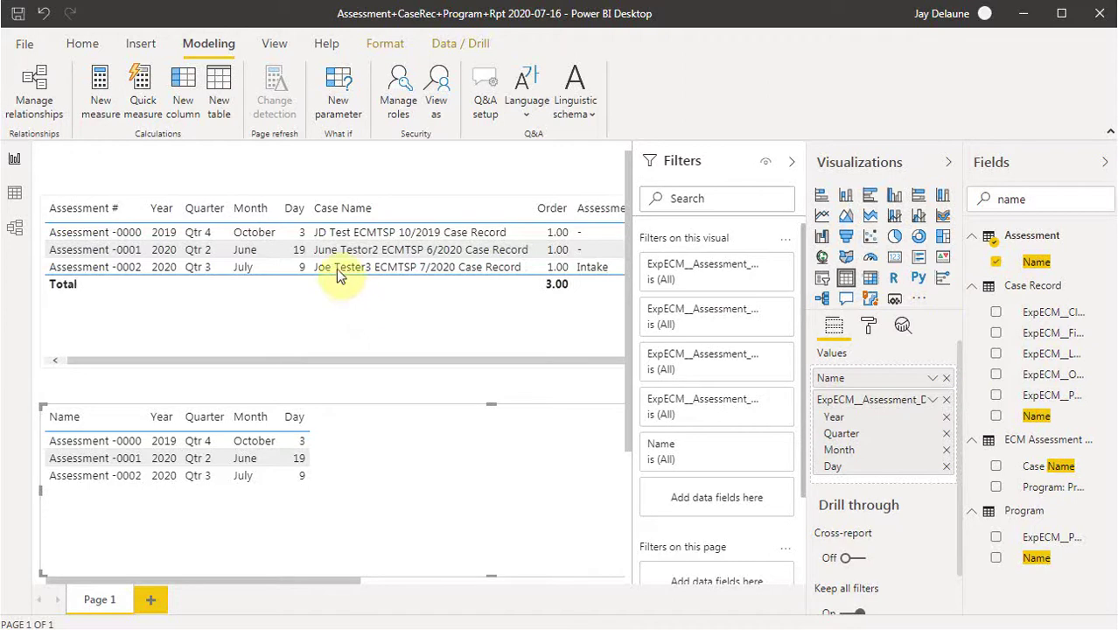
Select the lower table visual, then review the Case Record and Assessment rows in Data view
{"action": "left_click", "coordinate": [274, 302]}
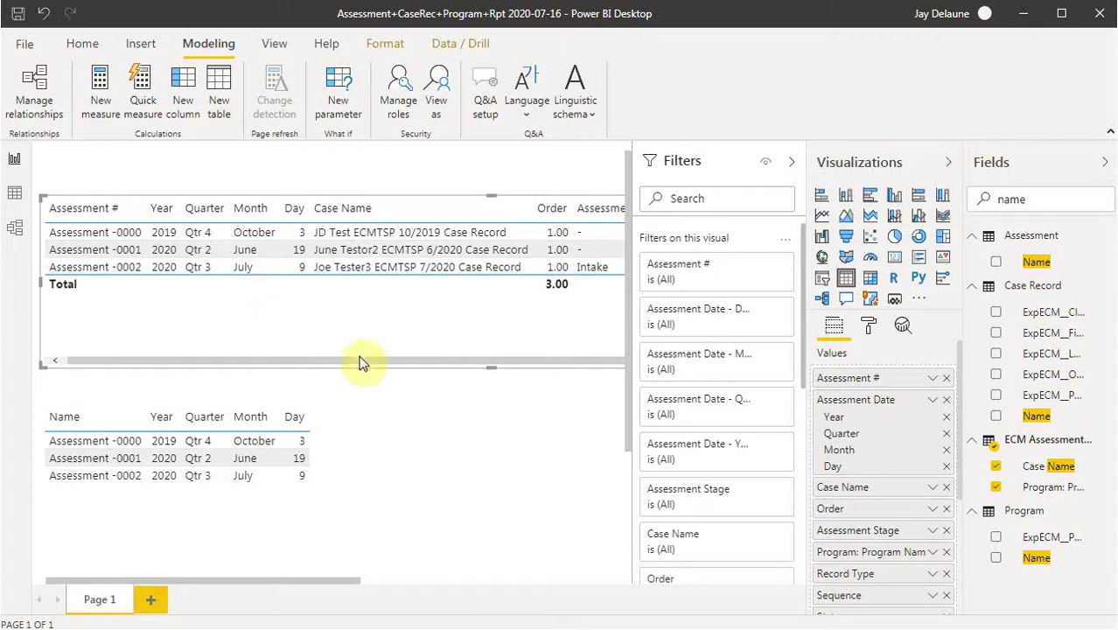
{"action": "left_click", "coordinate": [395, 440]}
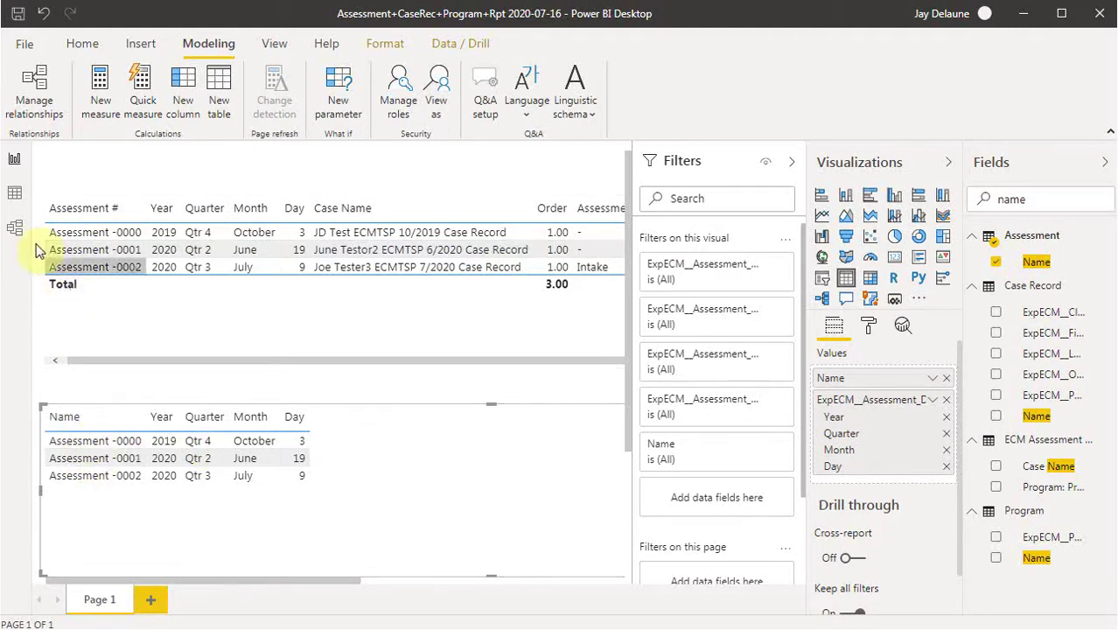
{"action": "left_click", "coordinate": [15, 196]}
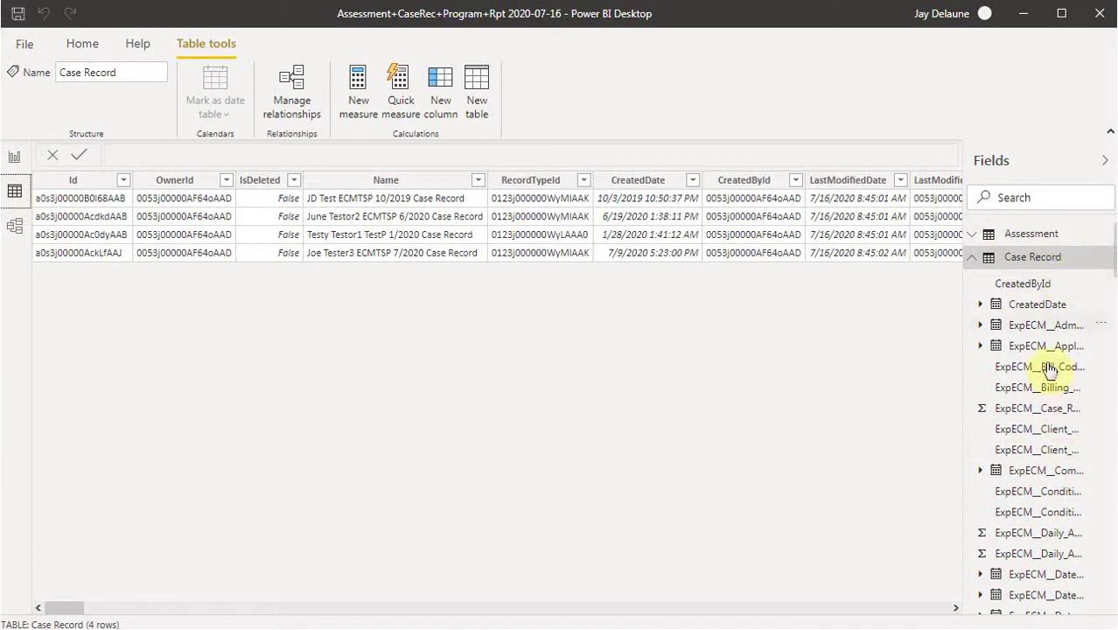
{"action": "left_click", "coordinate": [1026, 262]}
{"action": "left_click", "coordinate": [1026, 235]}
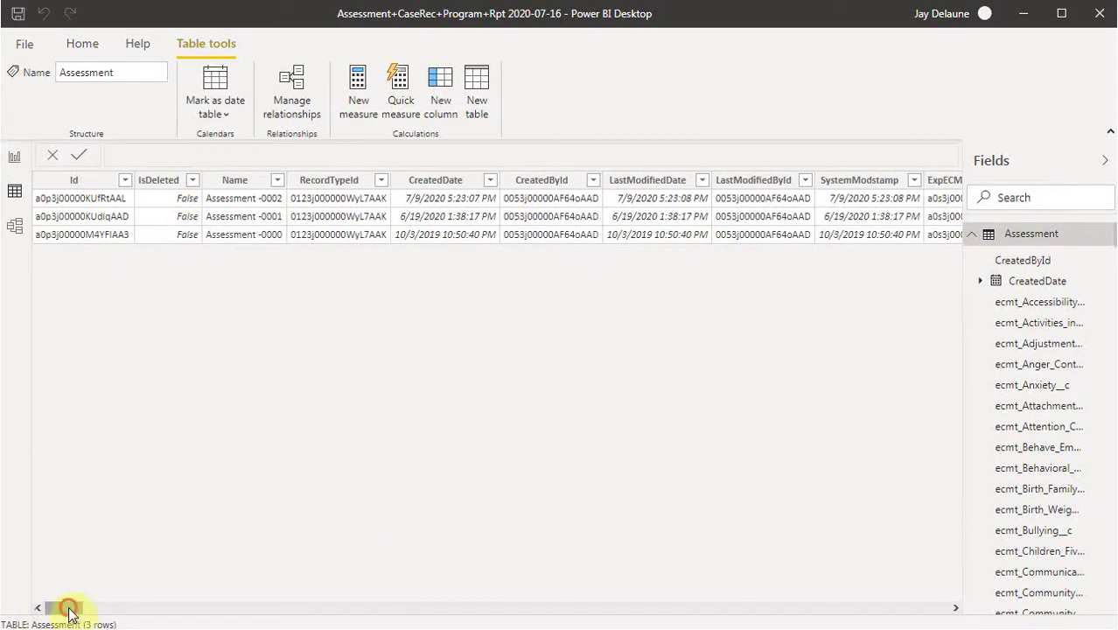
{"action": "mouse_move", "coordinate": [70, 608]}
{"action": "left_mouse_down"}
{"action": "mouse_move", "coordinate": [219, 607]}
{"action": "mouse_move", "coordinate": [60, 612]}
{"action": "left_mouse_up"}
Inspect the Assessment to ECM Assessment Responses relationship in Model view, then return to Report view
{"action": "left_click", "coordinate": [14, 226]}
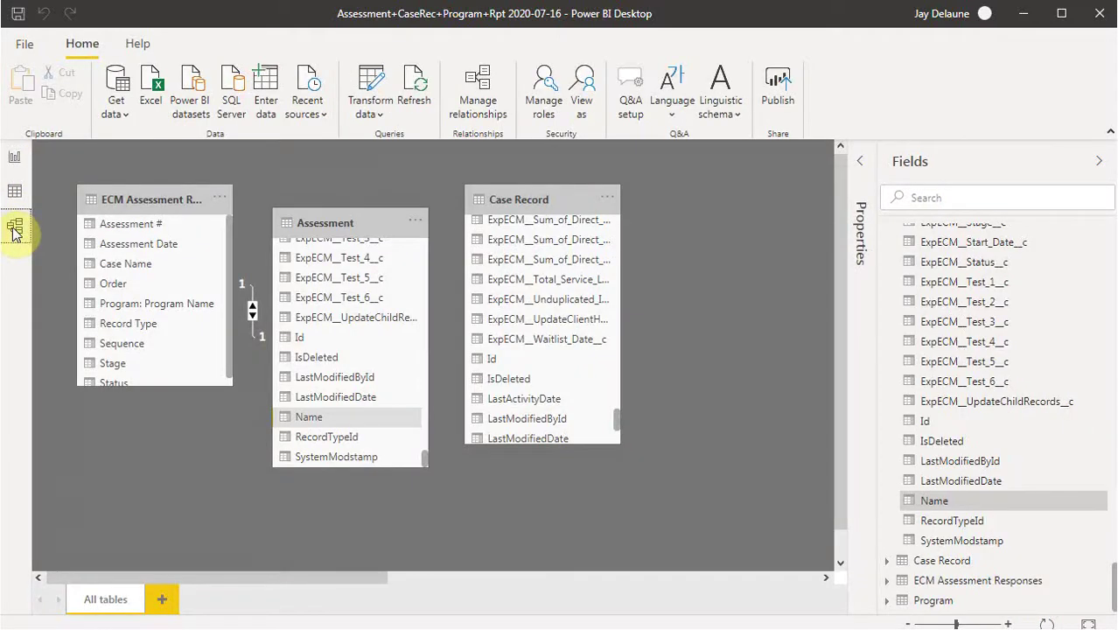
{"action": "left_click", "coordinate": [252, 312]}
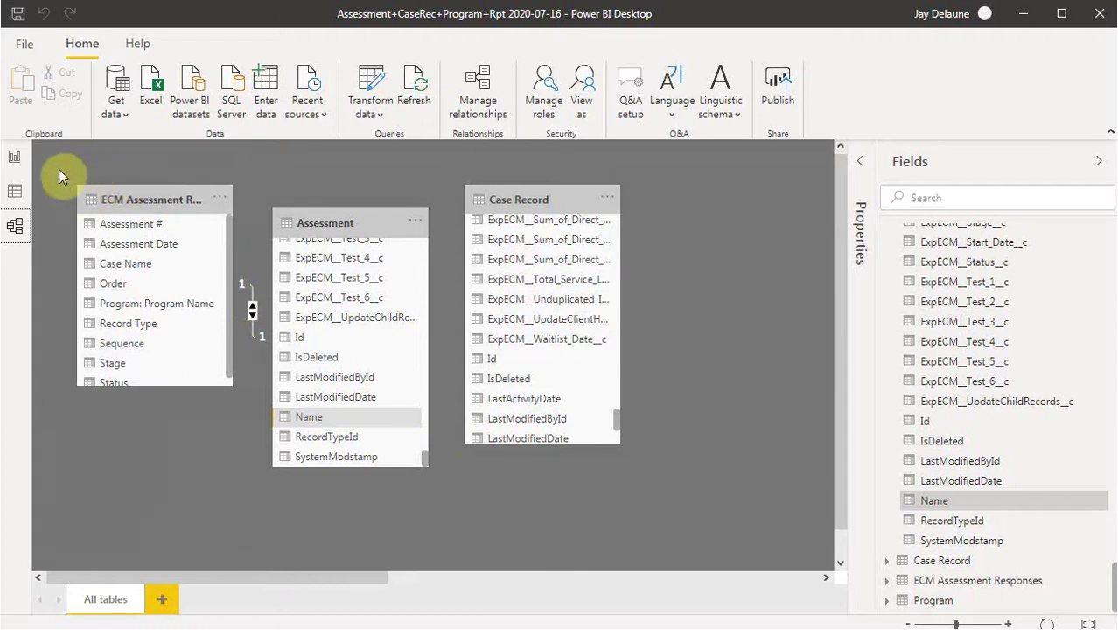
{"action": "left_click", "coordinate": [14, 158]}
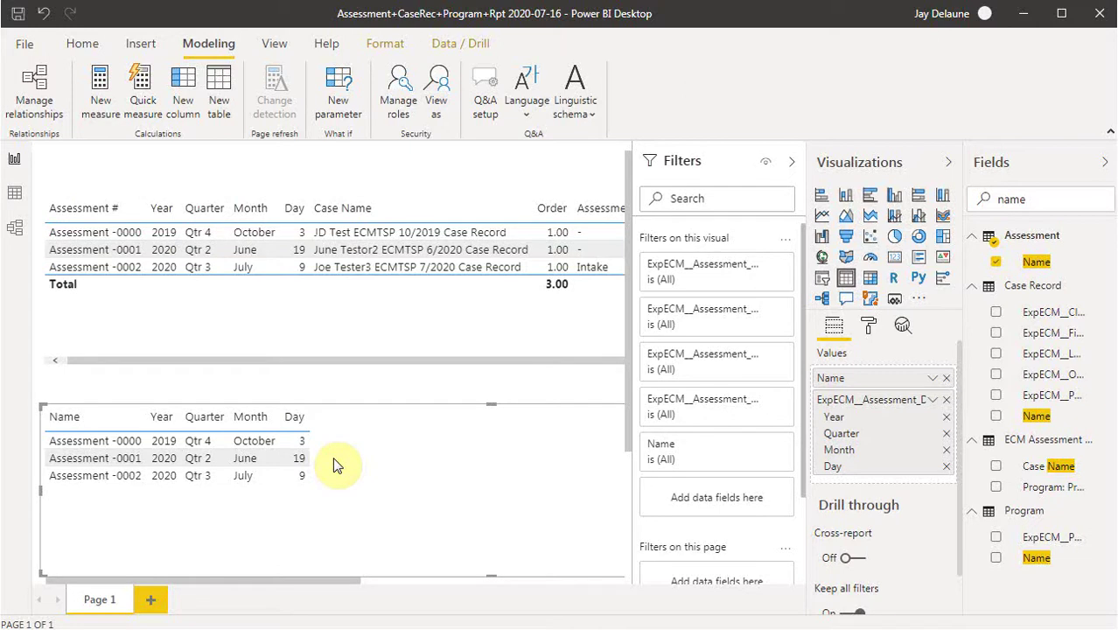
Replace Case Name with Case Record's Name in the lower table and review the no-relationship error
{"action": "left_click", "coordinate": [997, 468]}
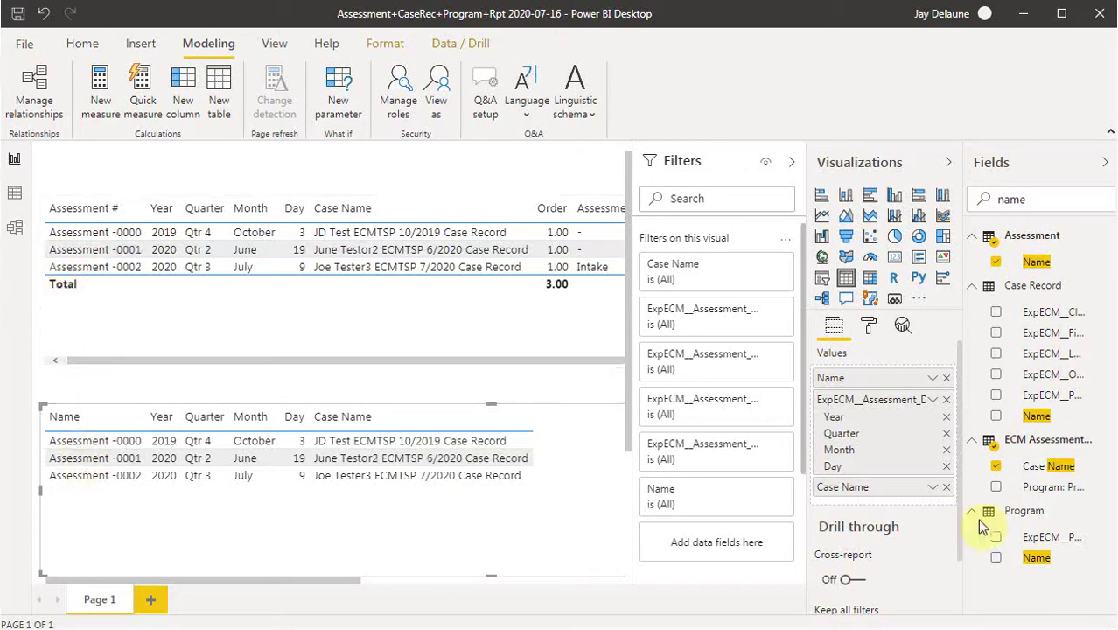
{"action": "left_click", "coordinate": [998, 467]}
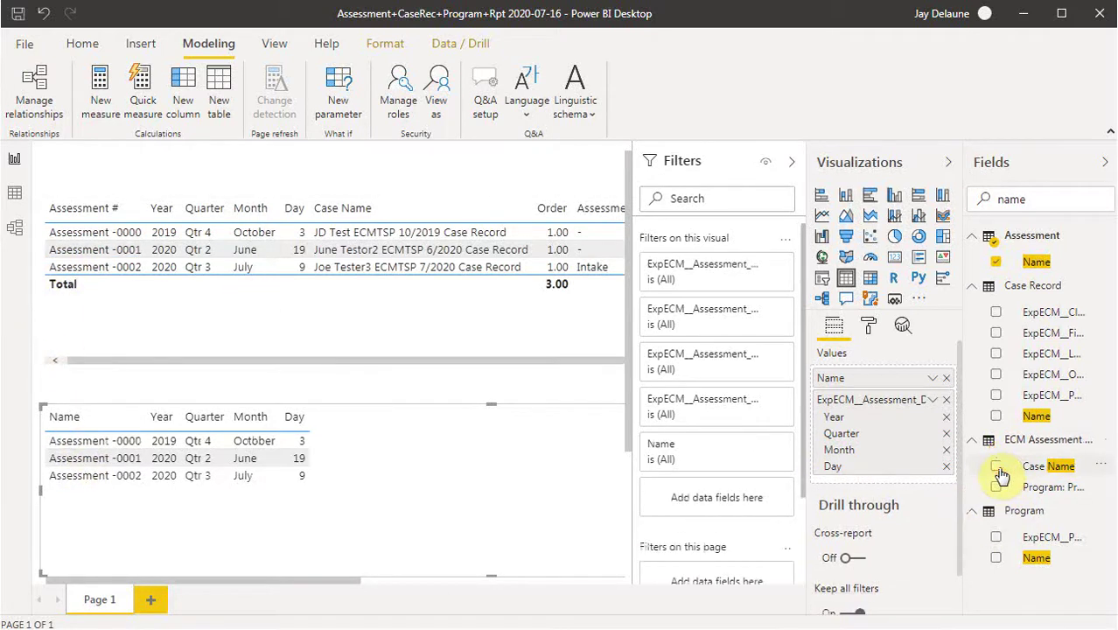
{"action": "left_click", "coordinate": [995, 418]}
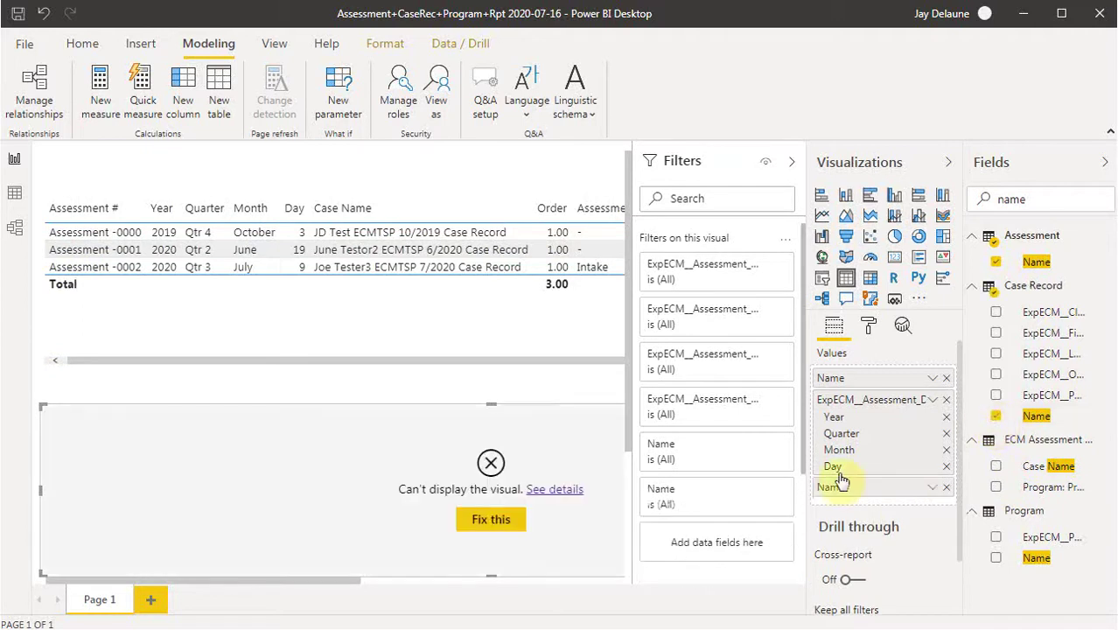
{"action": "left_click", "coordinate": [556, 490]}
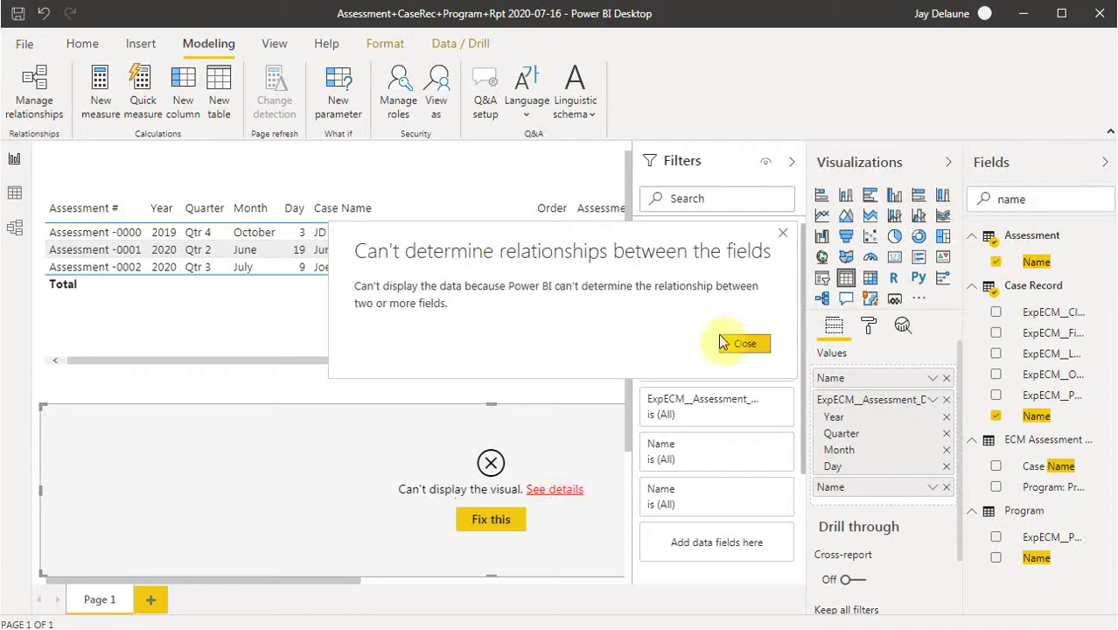
{"action": "left_click", "coordinate": [736, 343]}
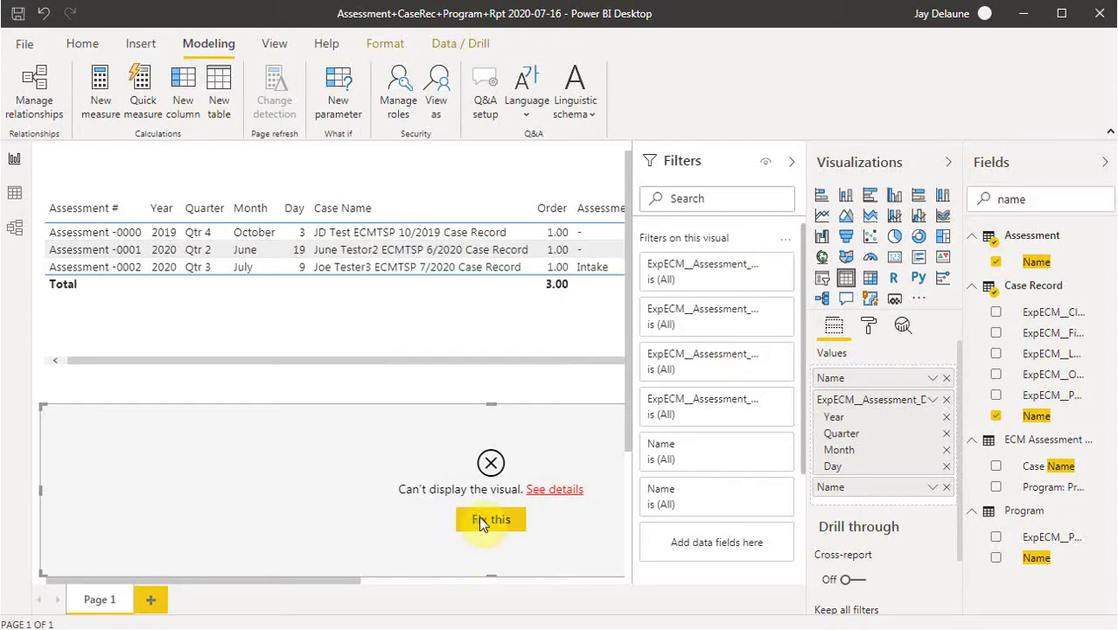
Run Autodetect from Fix this, dismiss the no-relationships result, and open Manage relationships
{"action": "left_click", "coordinate": [482, 522]}
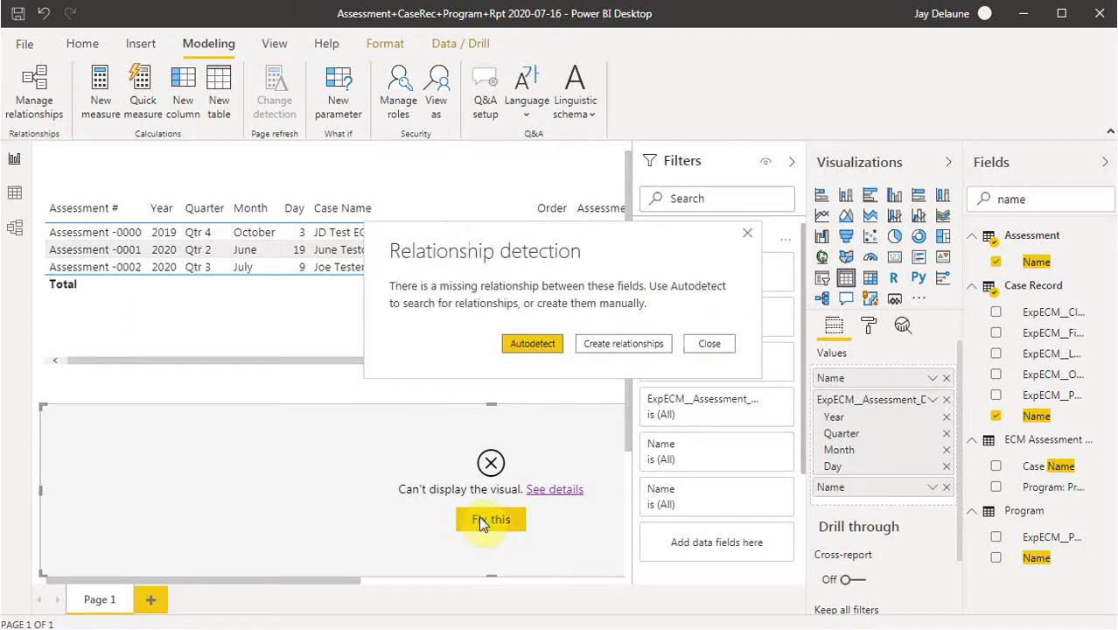
{"action": "left_click", "coordinate": [534, 344]}
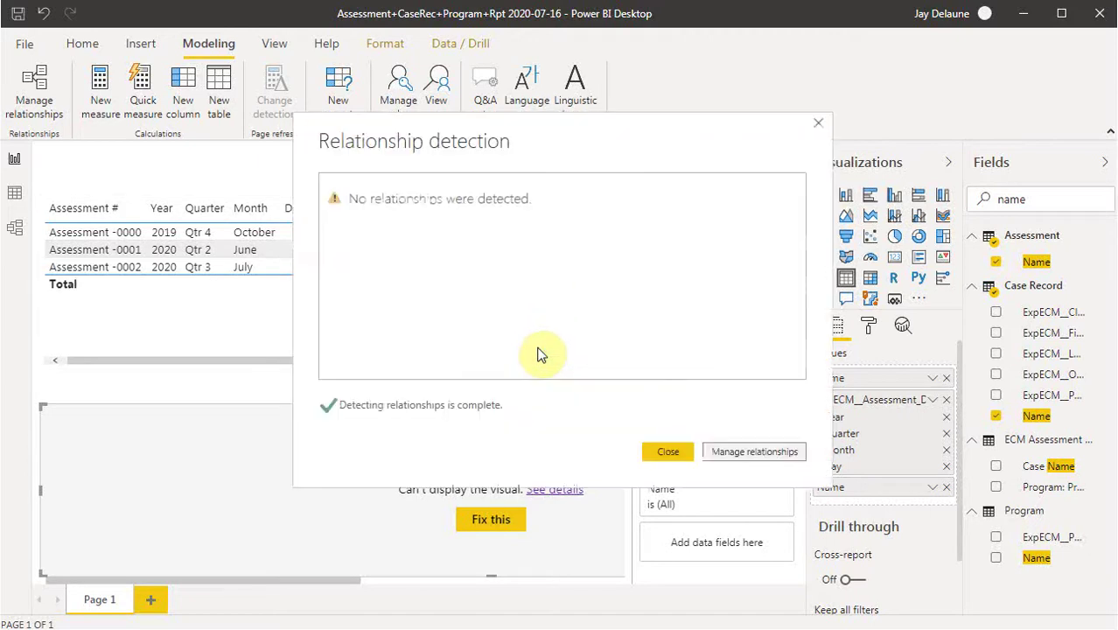
{"action": "left_click", "coordinate": [726, 449]}
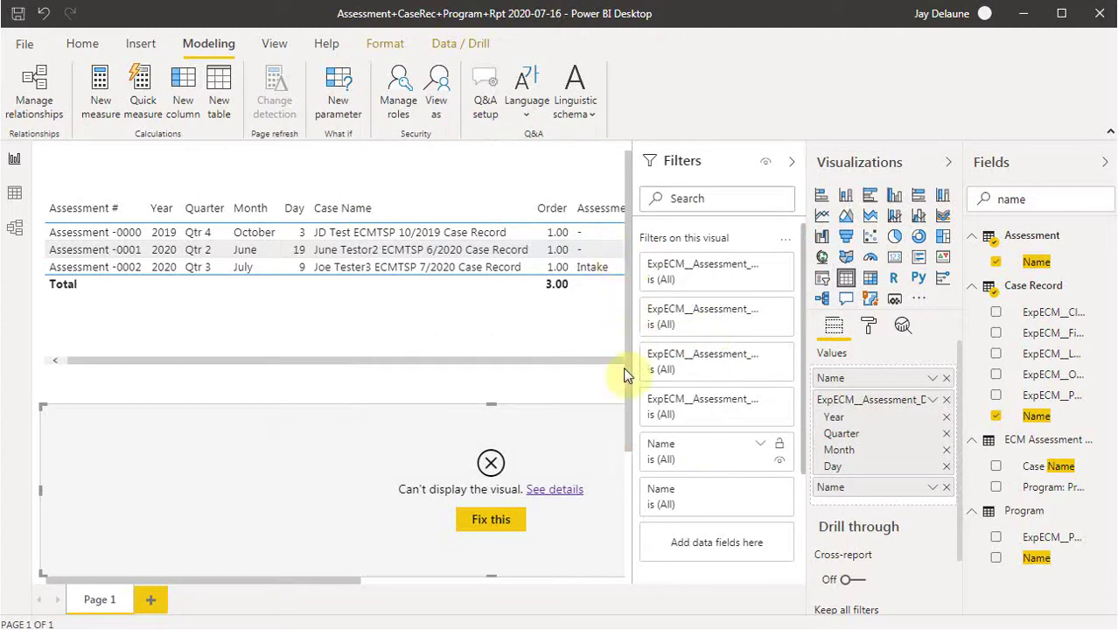
{"action": "left_click", "coordinate": [36, 87]}
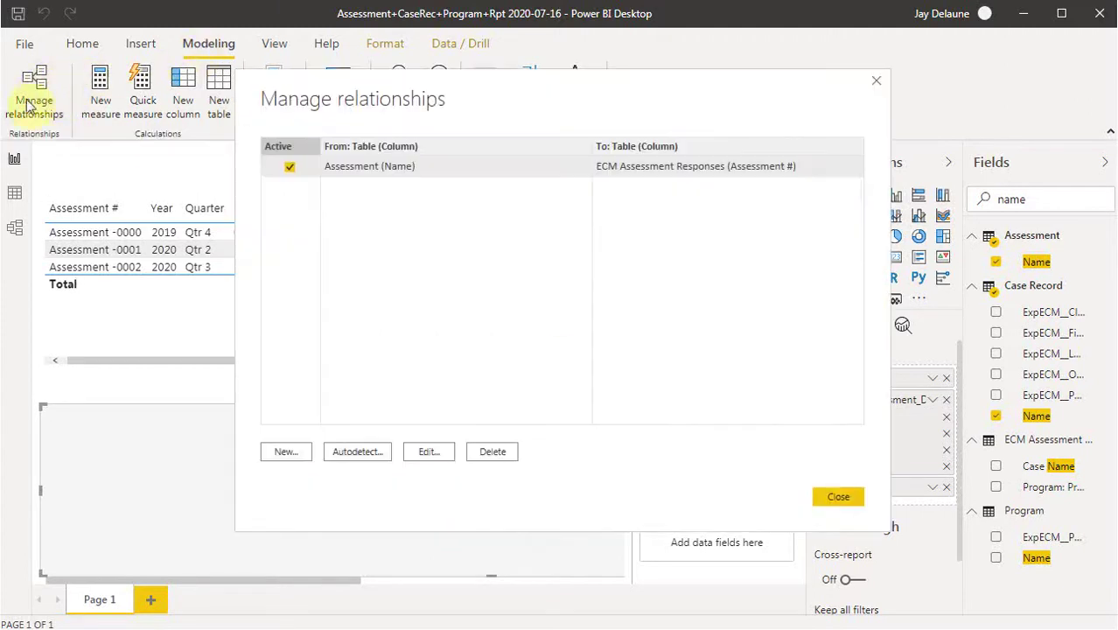
Create a Case Record (Id) to Assessment (ExpECM__Case_Record__c) one-to-many relationship with Single cross filter
{"action": "left_click", "coordinate": [280, 453]}
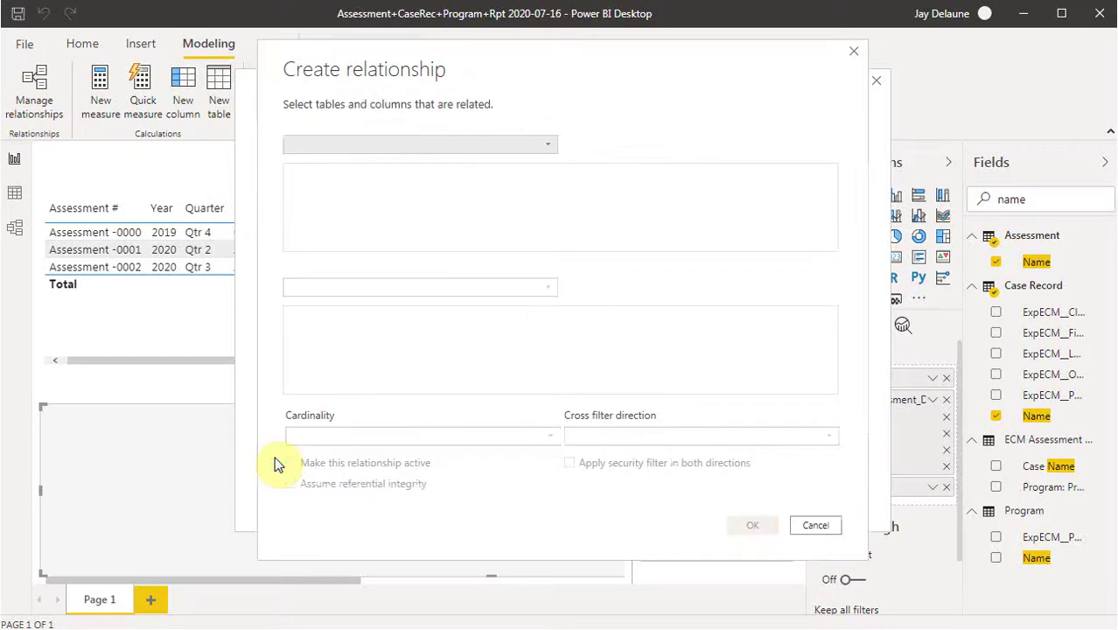
{"action": "left_click", "coordinate": [544, 146]}
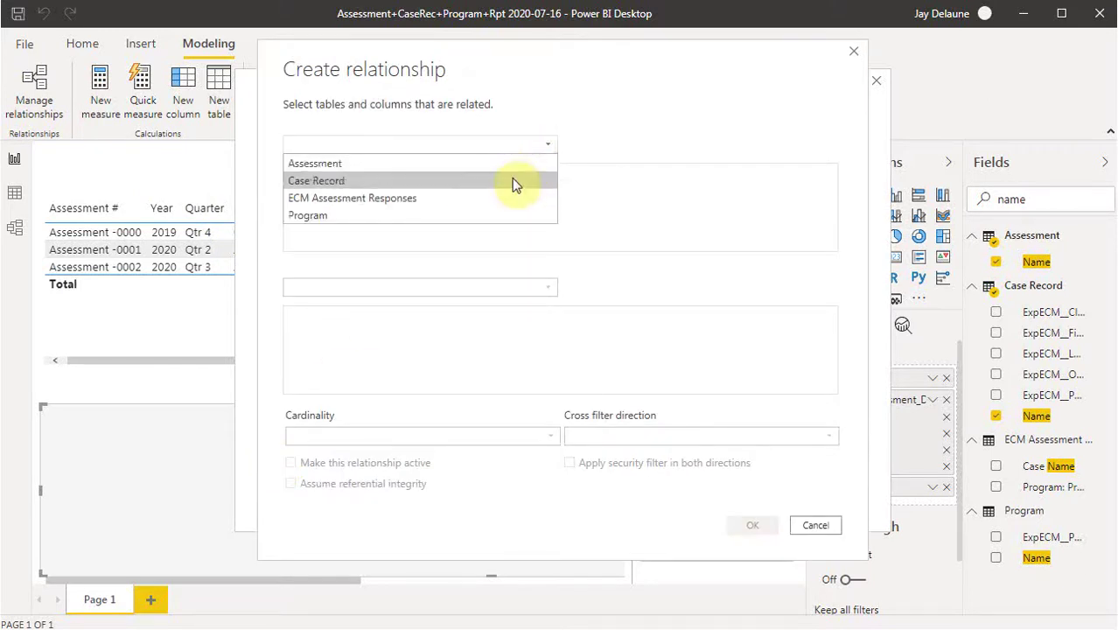
{"action": "left_click", "coordinate": [515, 180]}
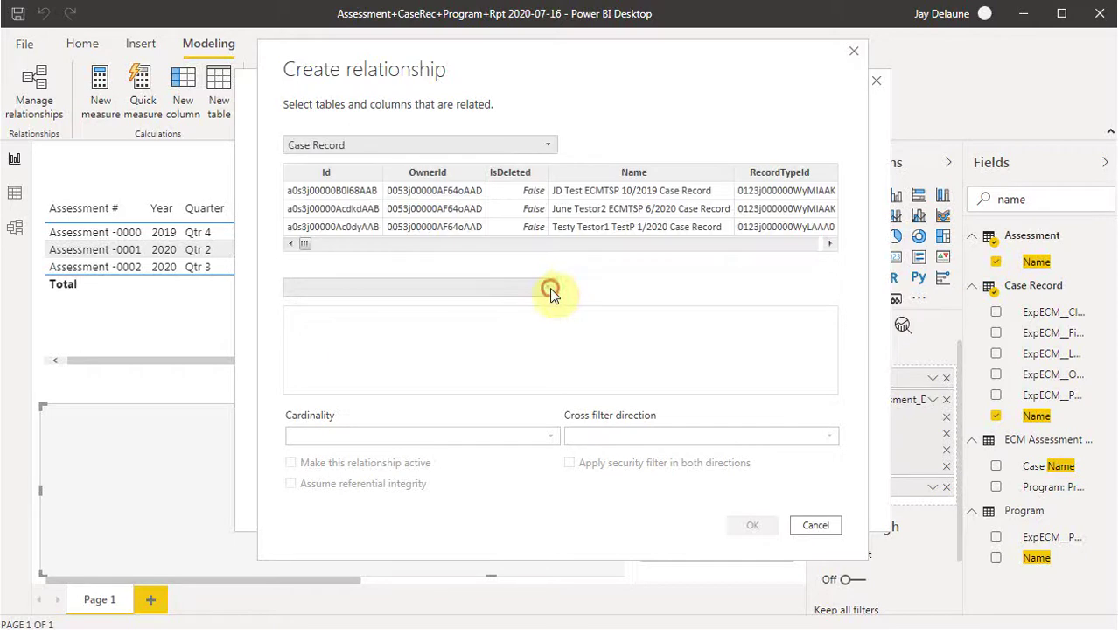
{"action": "left_click", "coordinate": [550, 289]}
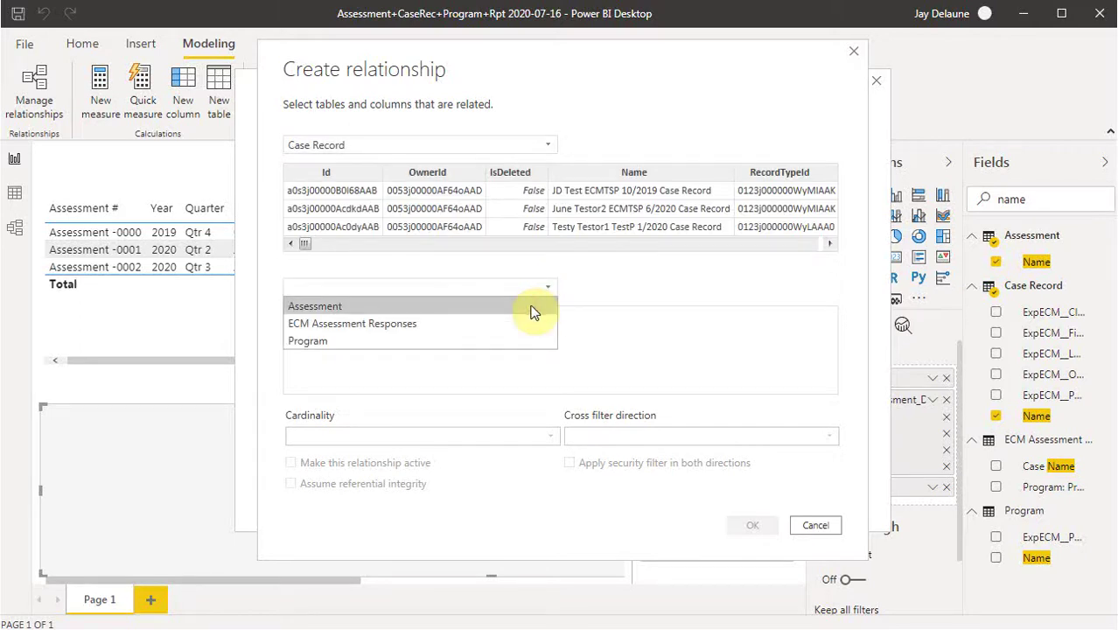
{"action": "left_click", "coordinate": [532, 310]}
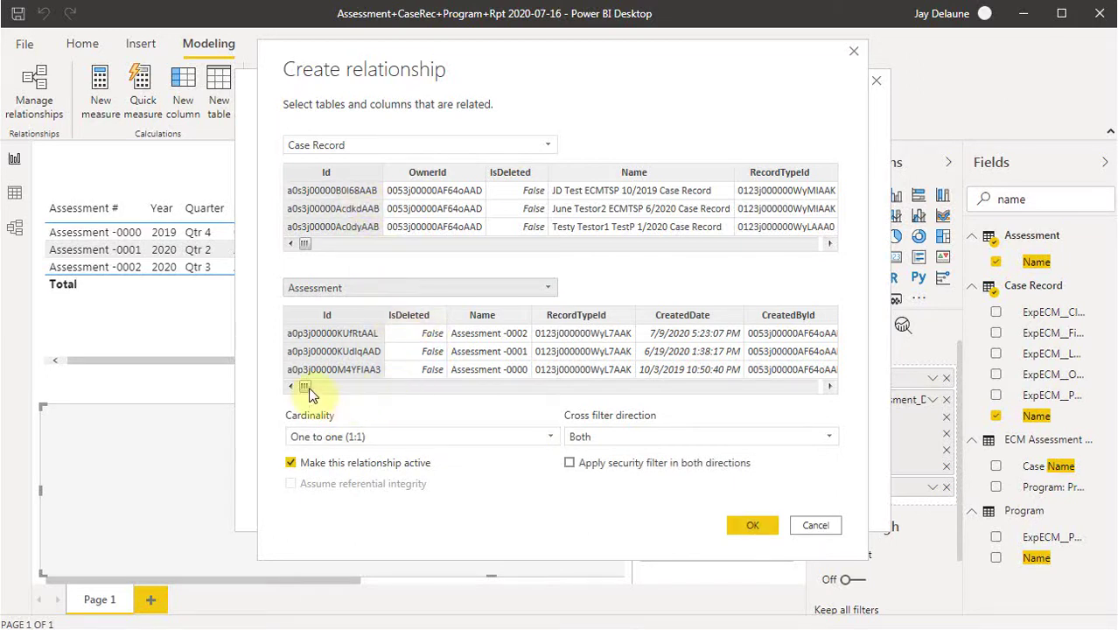
{"action": "mouse_move", "coordinate": [308, 392]}
{"action": "left_mouse_down"}
{"action": "mouse_move", "coordinate": [355, 398]}
{"action": "mouse_move", "coordinate": [326, 398]}
{"action": "left_mouse_up"}
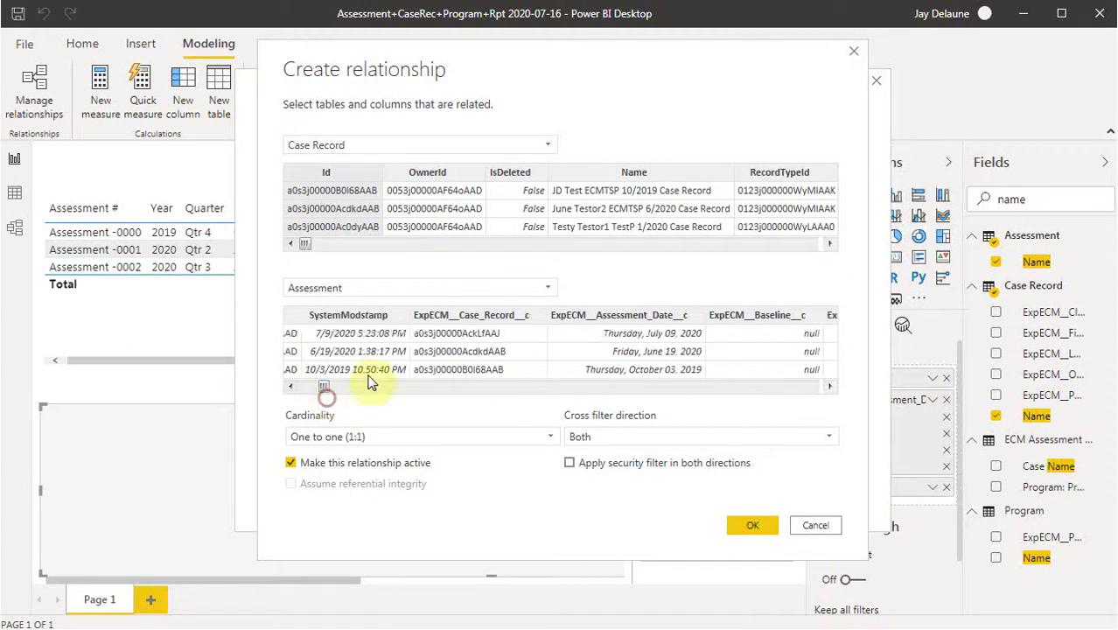
{"action": "left_click", "coordinate": [445, 318]}
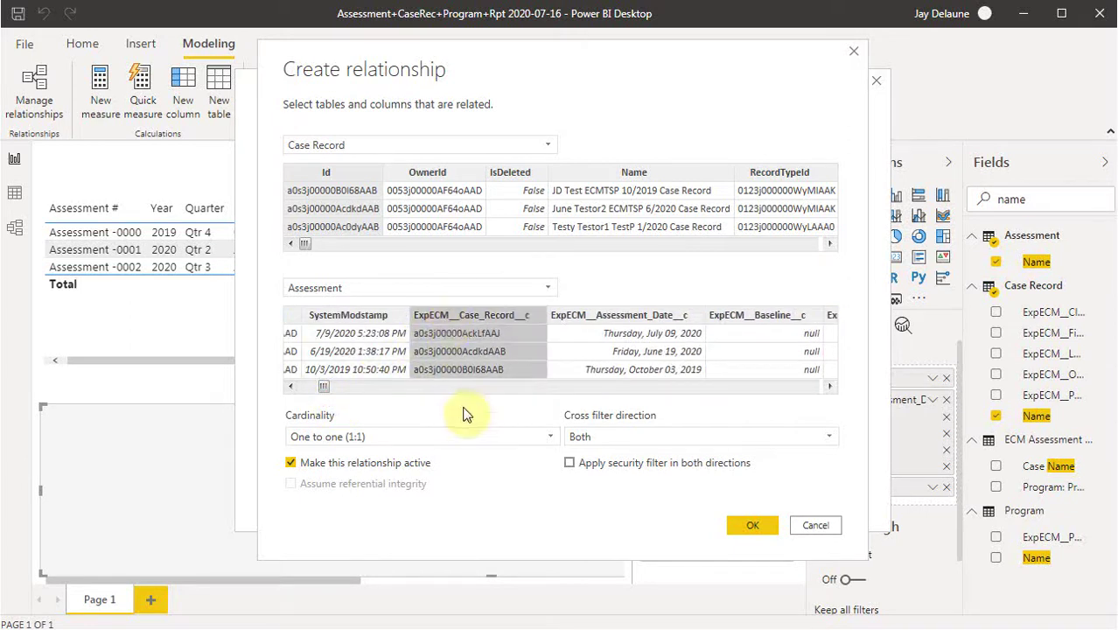
{"action": "left_click", "coordinate": [551, 439]}
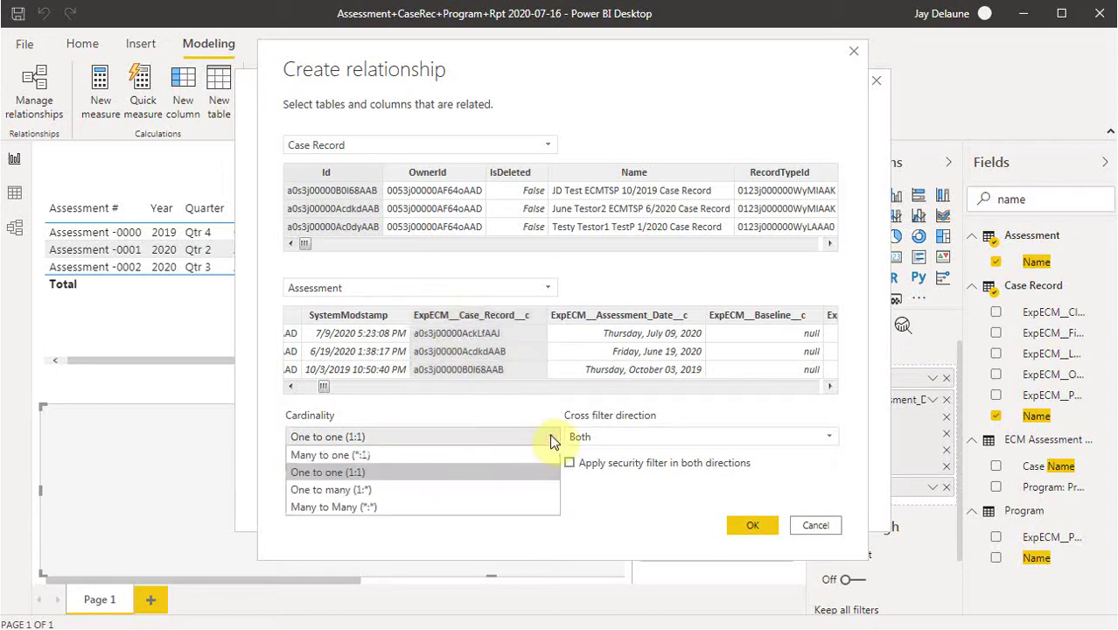
{"action": "left_click", "coordinate": [534, 495]}
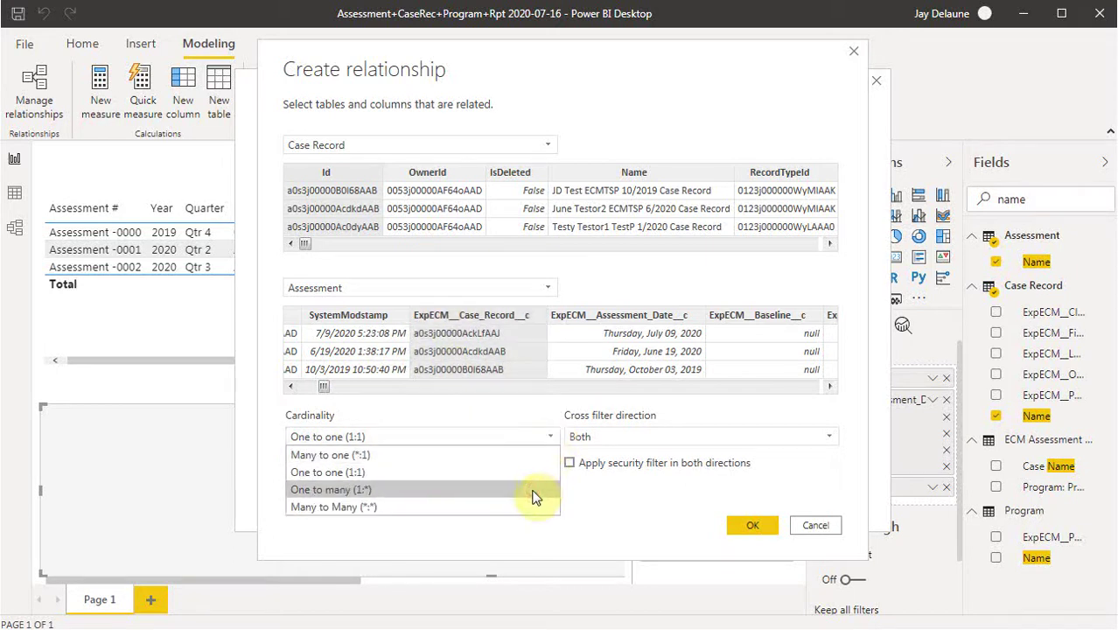
{"action": "left_click", "coordinate": [676, 438]}
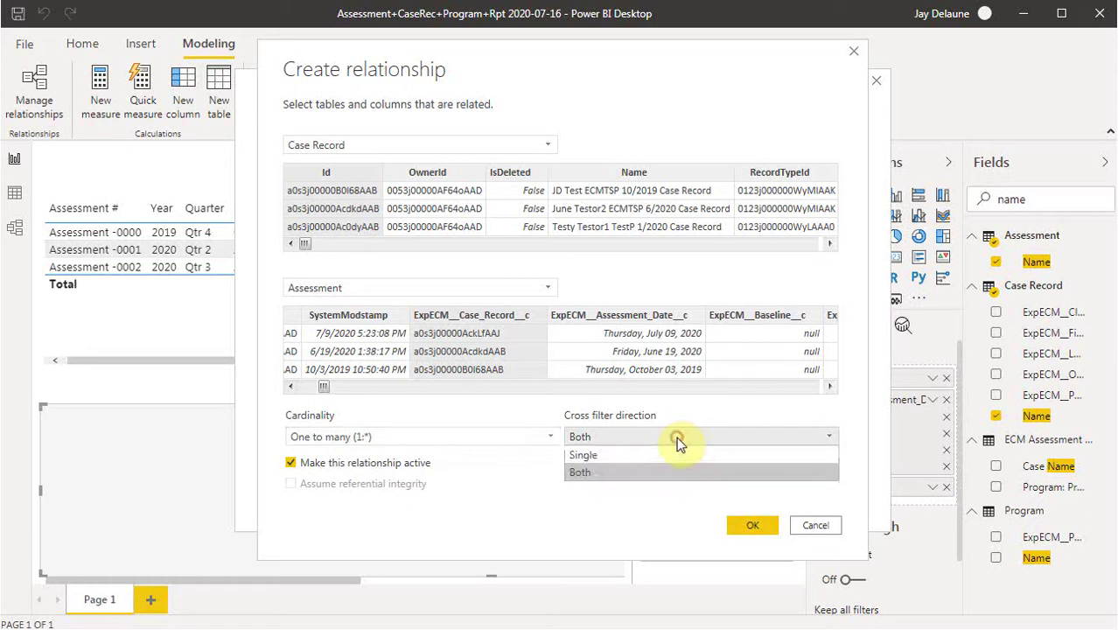
{"action": "left_click", "coordinate": [674, 456]}
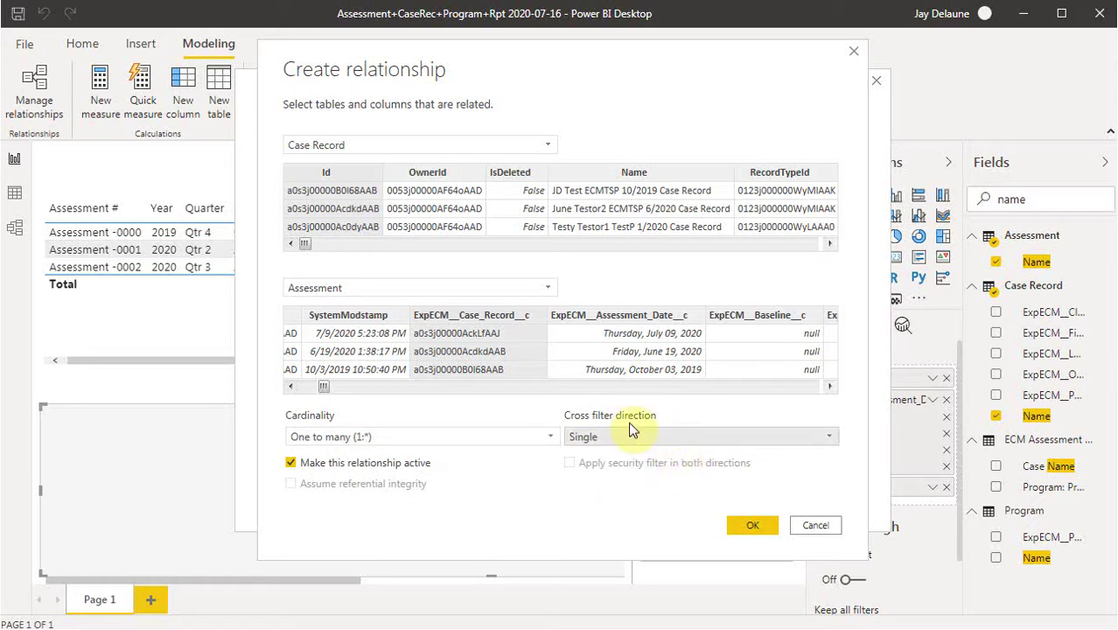
{"action": "left_click", "coordinate": [748, 516]}
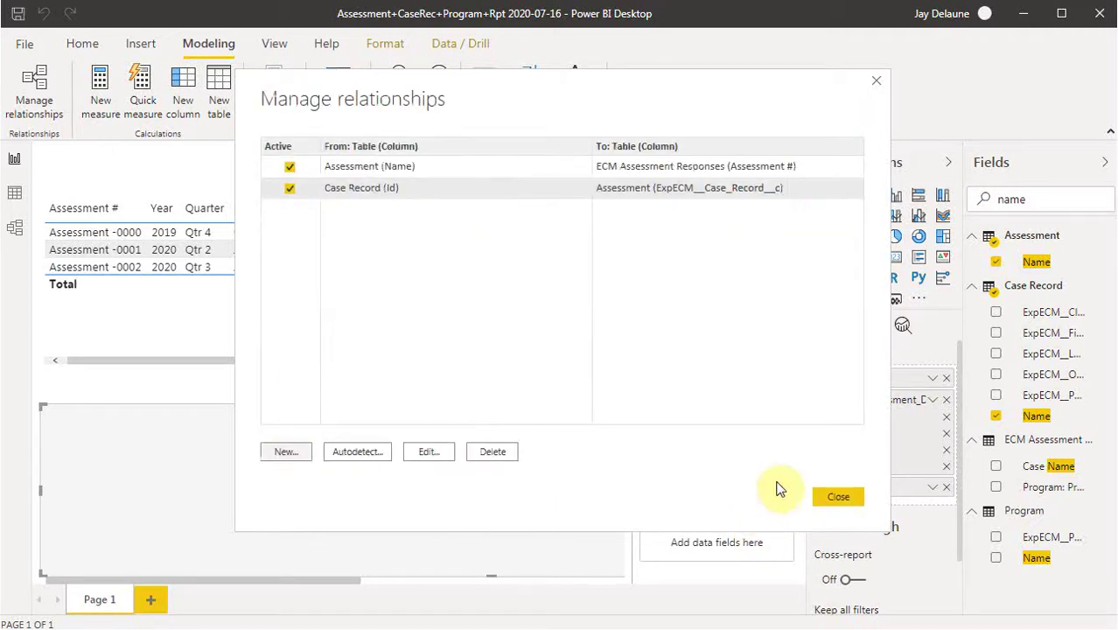
Close Manage relationships, confirm the lower table shows case names, and switch to Model view
{"action": "left_click", "coordinate": [839, 497]}
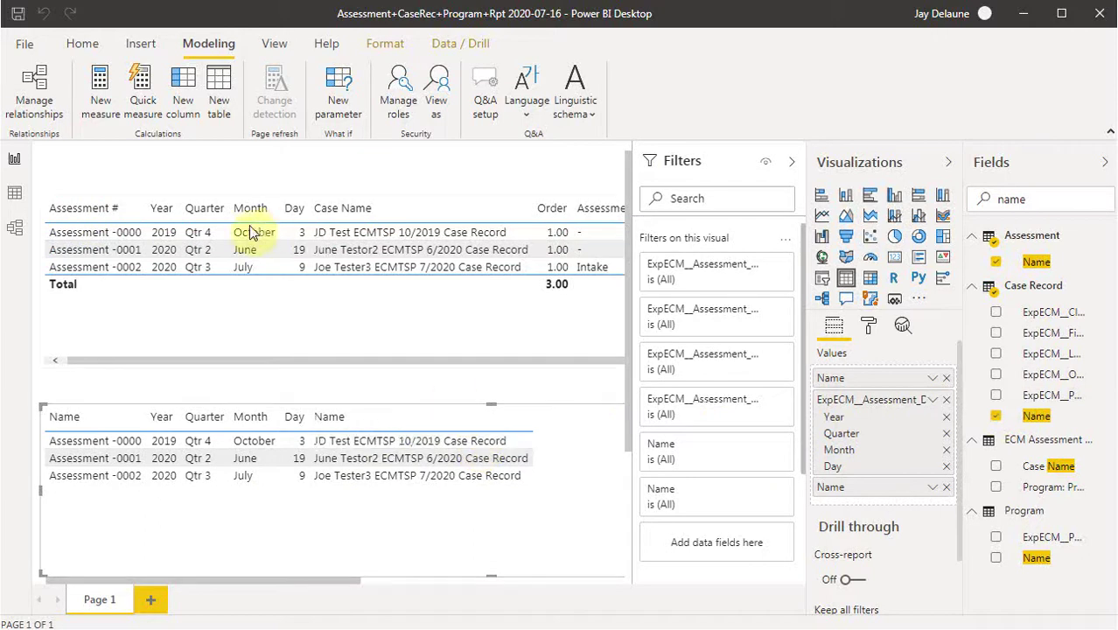
{"action": "left_click", "coordinate": [15, 229]}
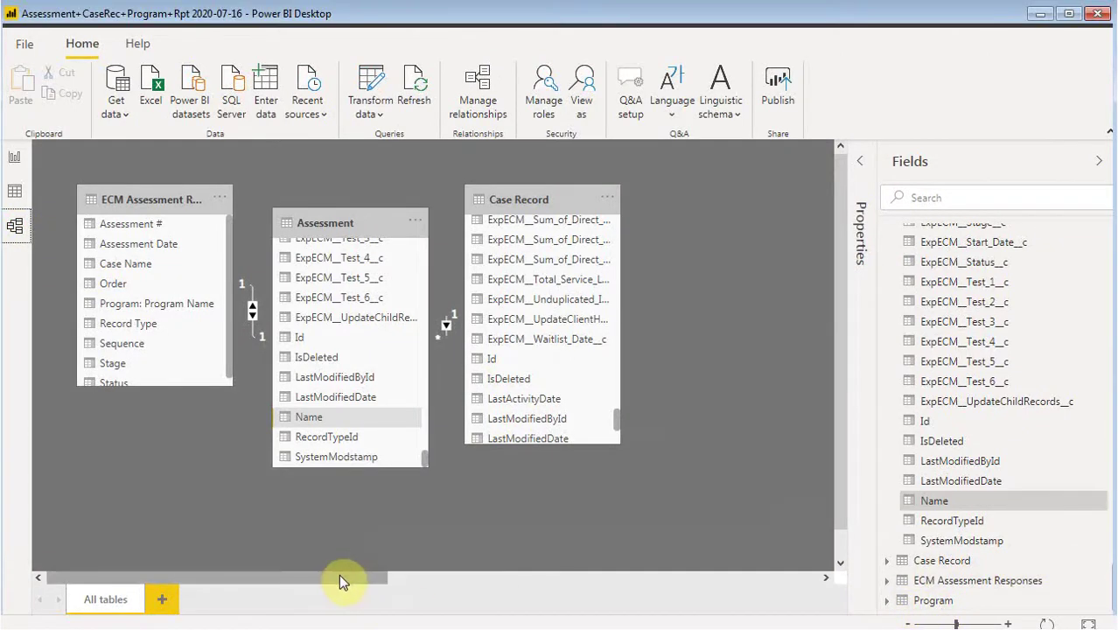
Scroll the diagram and drag the Program table beside Case Record, then deselect it
{"action": "left_click_drag", "start_coordinate": [352, 582], "coordinate": [453, 580]}
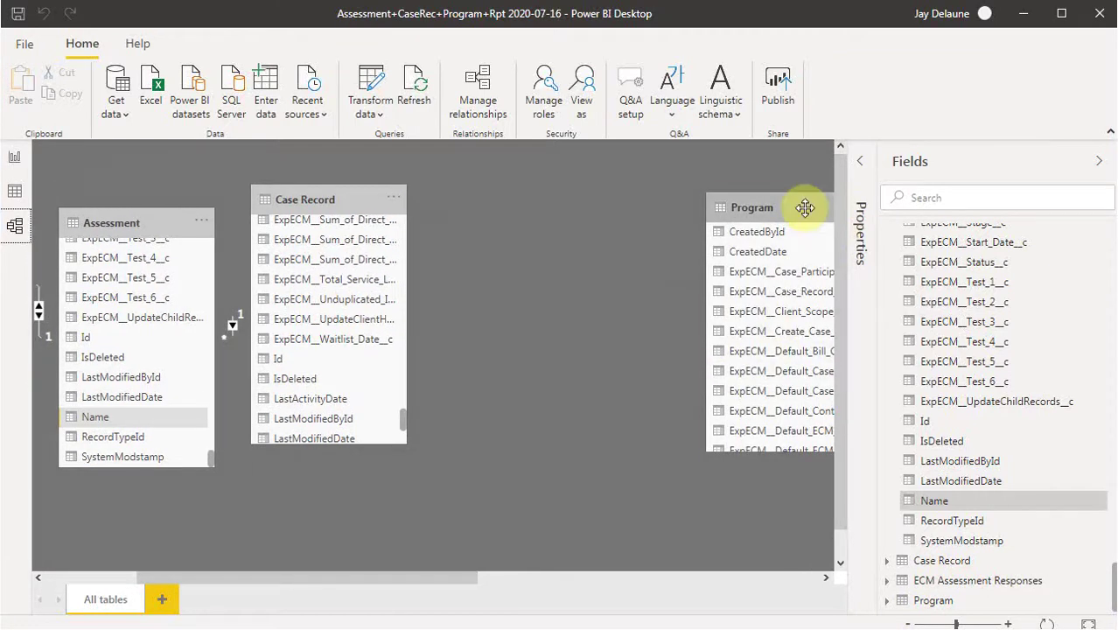
{"action": "left_click_drag", "start_coordinate": [805, 207], "coordinate": [557, 217]}
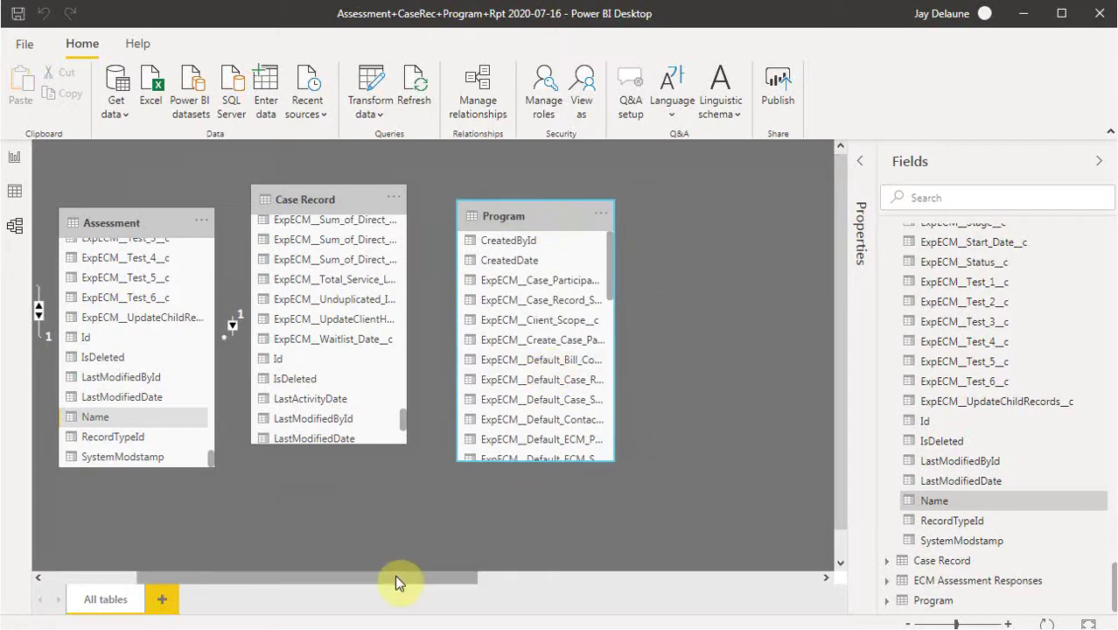
{"action": "left_click_drag", "start_coordinate": [394, 575], "coordinate": [287, 575]}
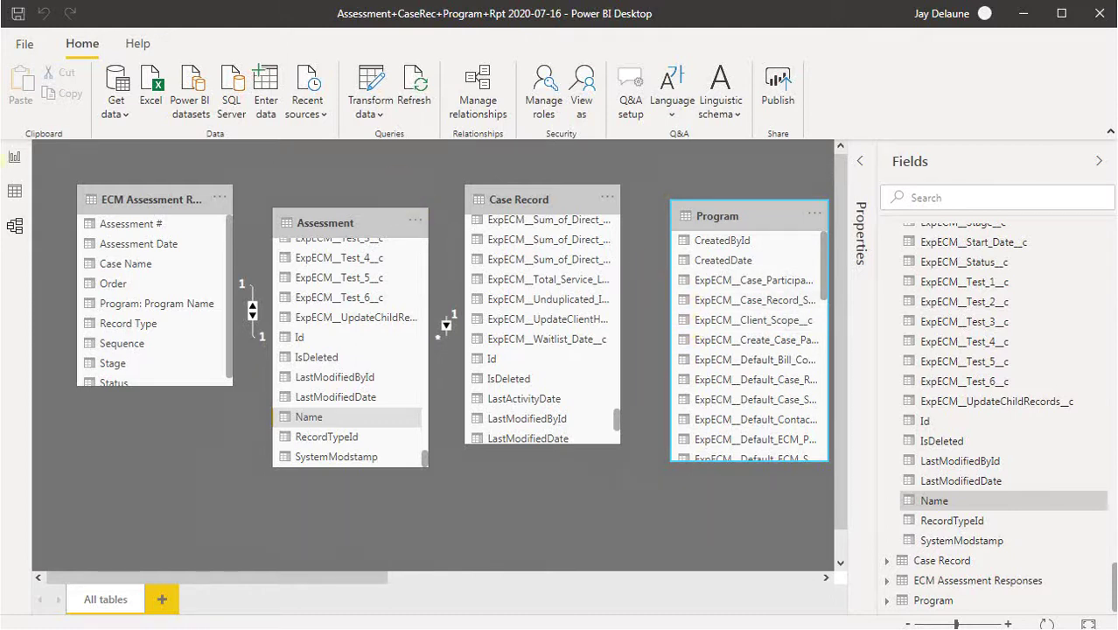
{"action": "left_click", "coordinate": [16, 158]}
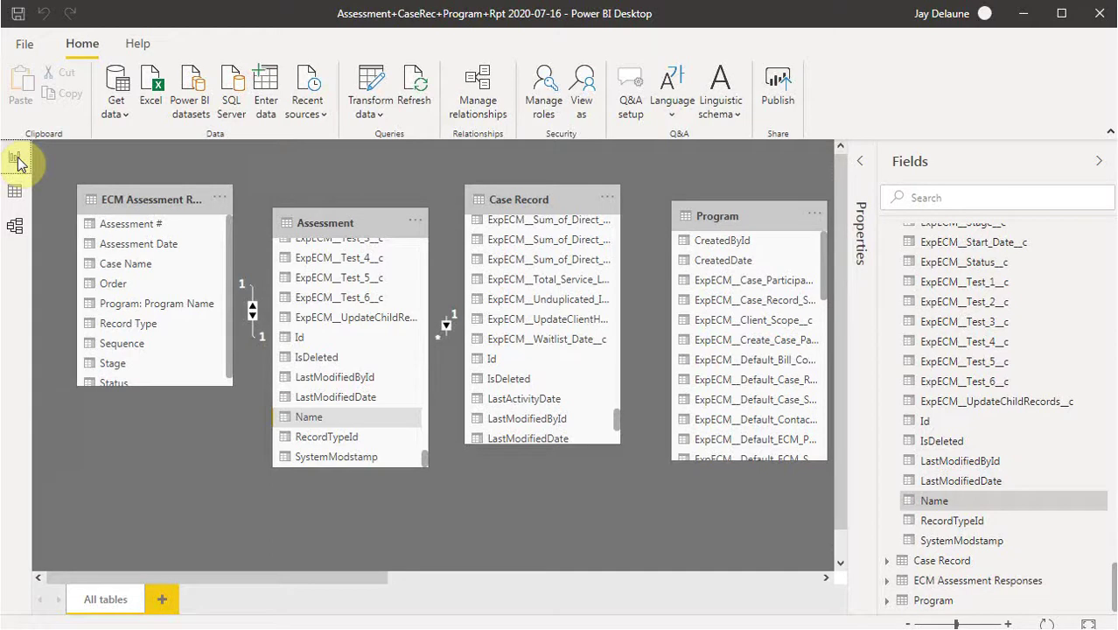
In Report view, try Program: Program Name and Program > Name in the lower table, then remove both
{"action": "left_click", "coordinate": [16, 157]}
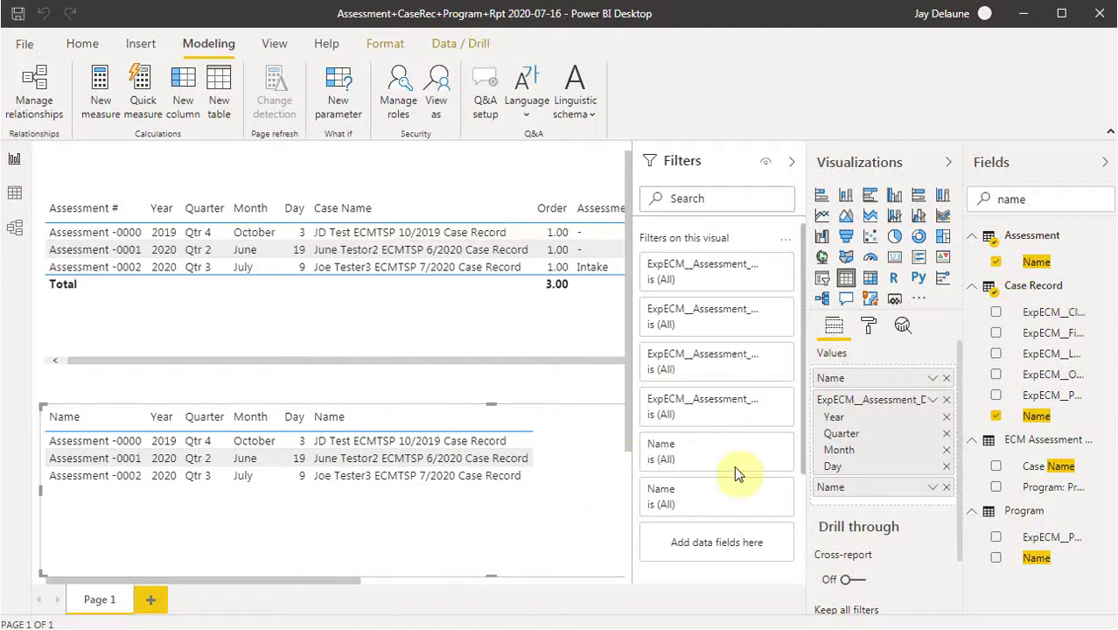
{"action": "left_click", "coordinate": [997, 487]}
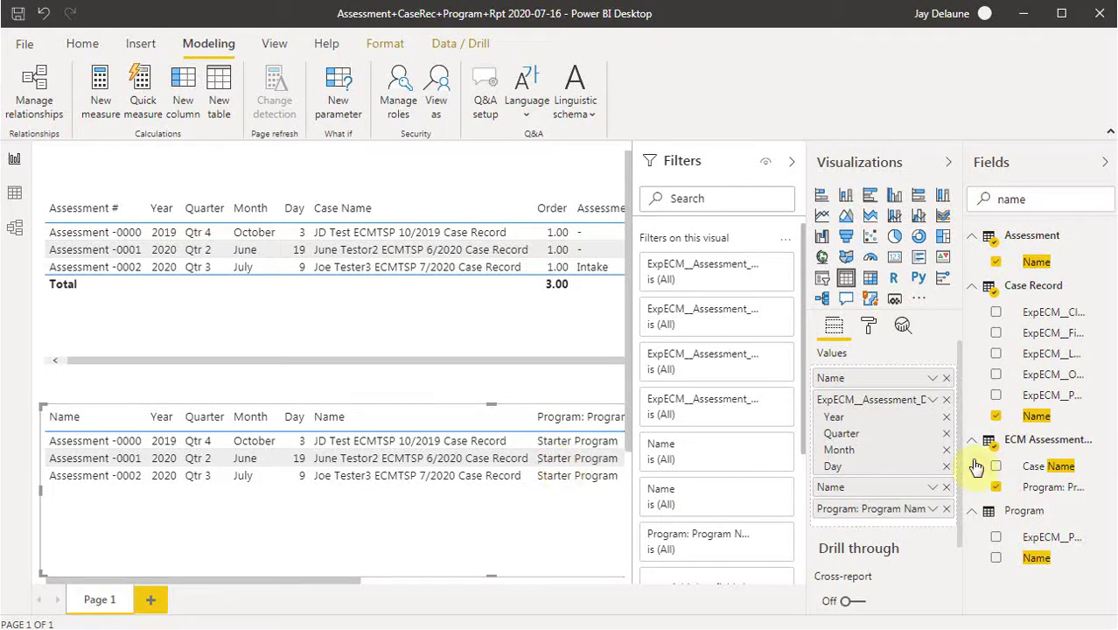
{"action": "left_click", "coordinate": [997, 487]}
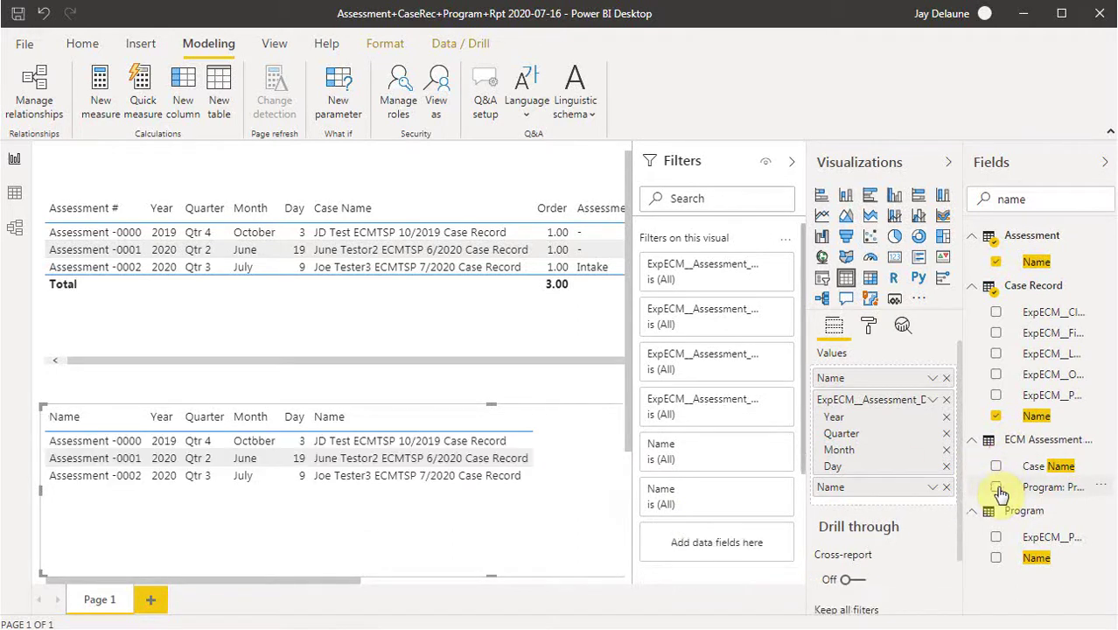
{"action": "left_click", "coordinate": [997, 558]}
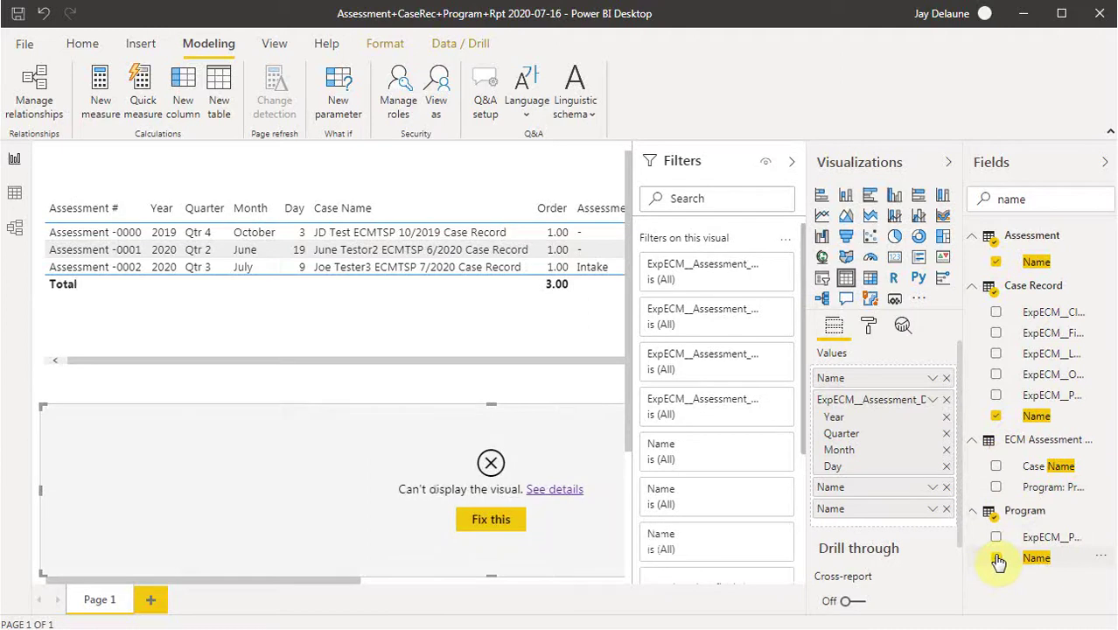
{"action": "left_click", "coordinate": [996, 557]}
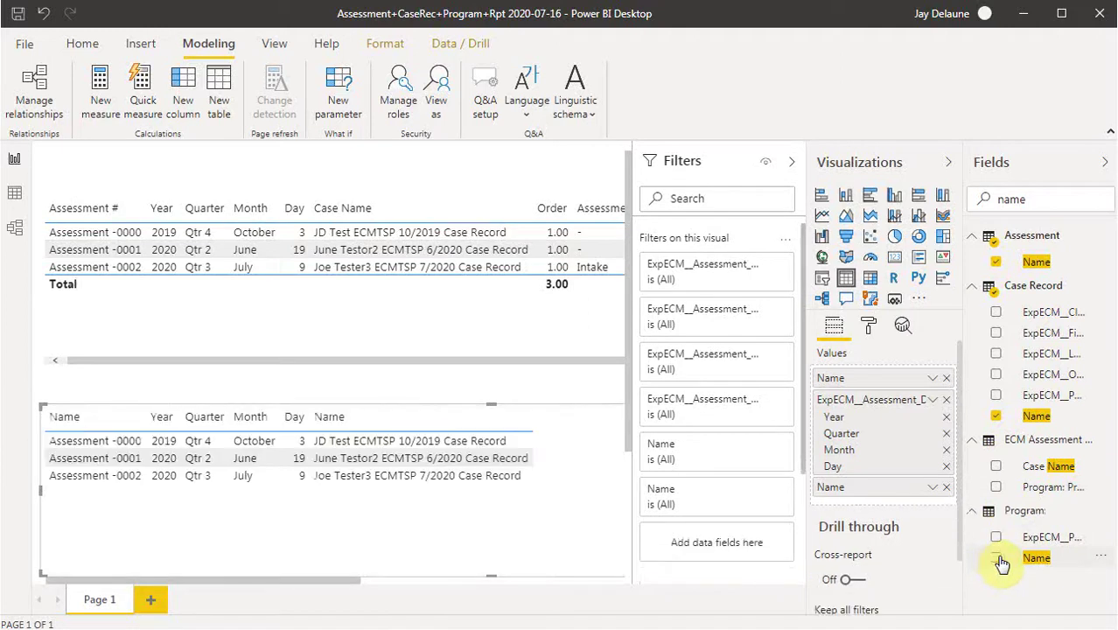